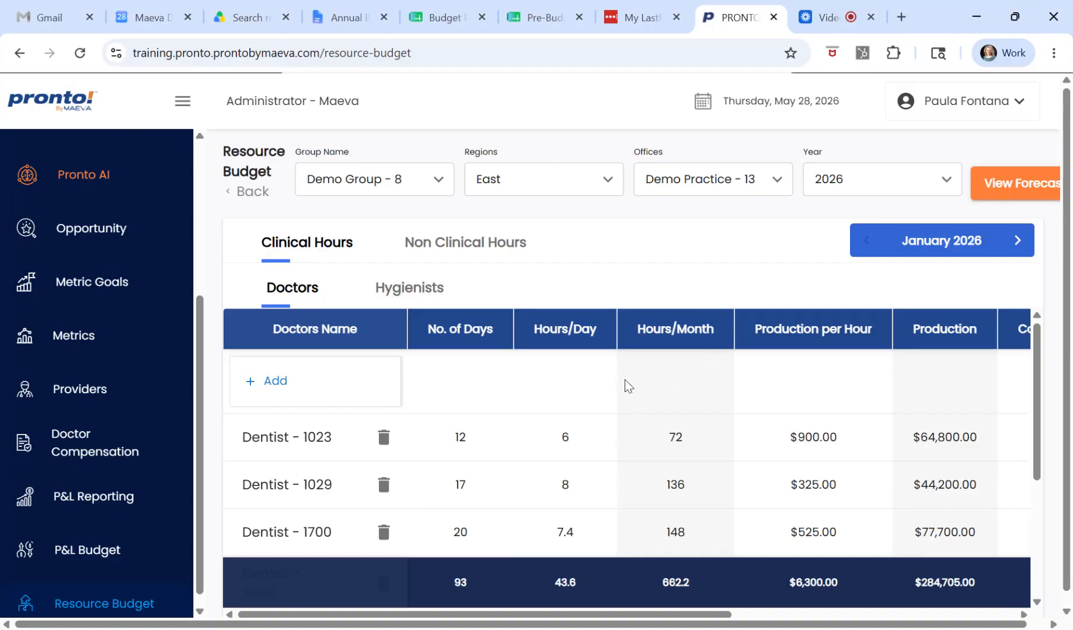
# Start a new doctor row in the January 2026 clinical hours and check which providers are available to add.
pyautogui.click(273, 384)
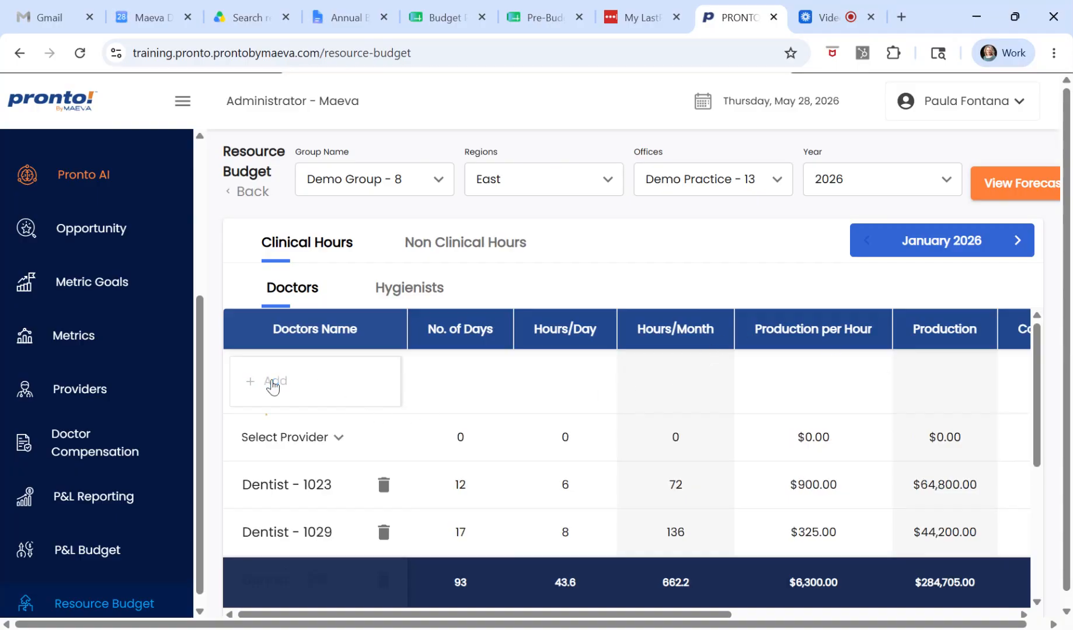
pyautogui.click(295, 438)
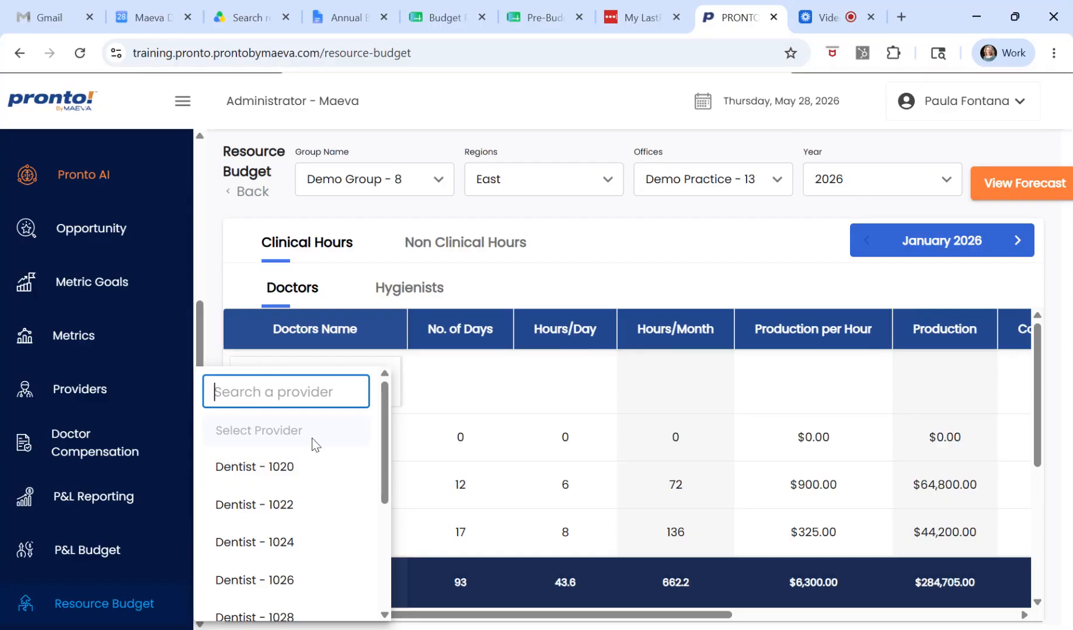
pyautogui.click(632, 290)
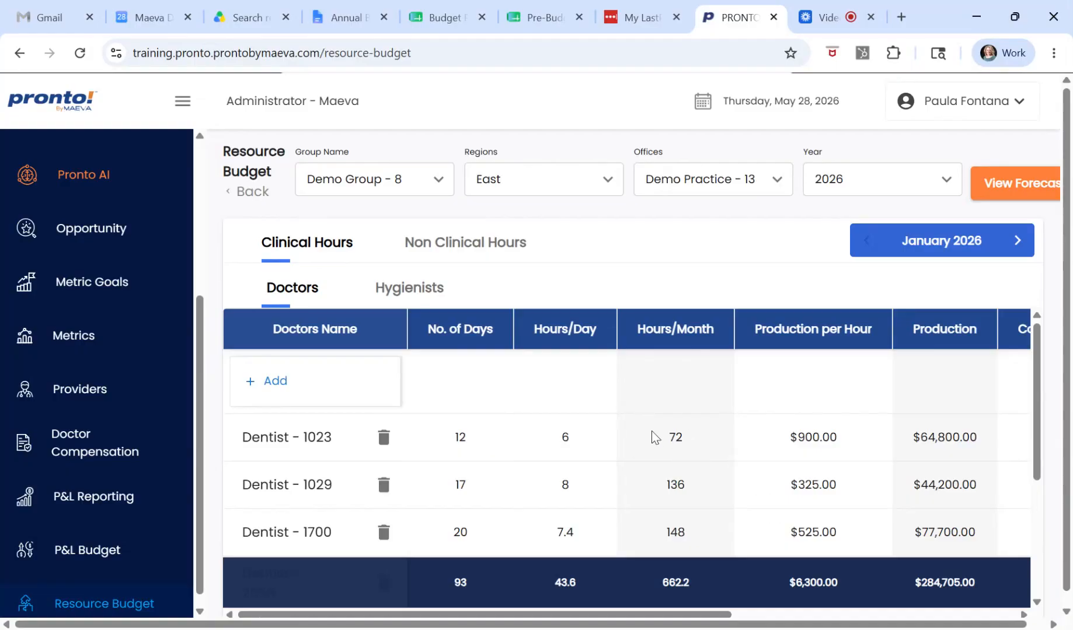
# Examine the hours, production, compensation and wages columns of the doctors' clinical budget for January 2026.
pyautogui.moveTo(643, 614); pyautogui.dragTo(773, 619)
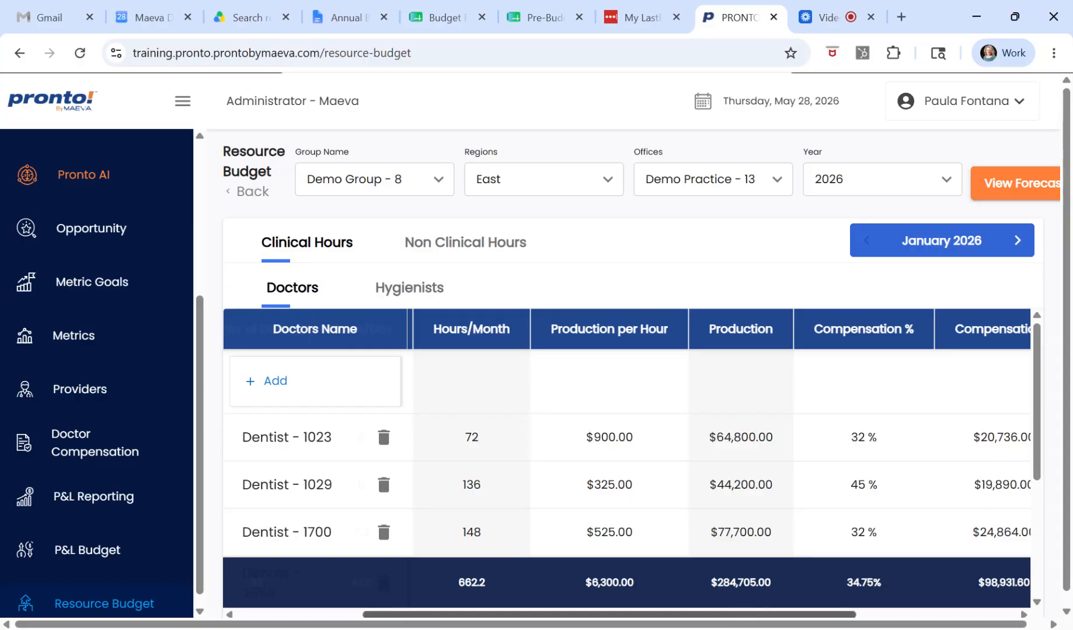
pyautogui.moveTo(609, 615); pyautogui.dragTo(739, 614)
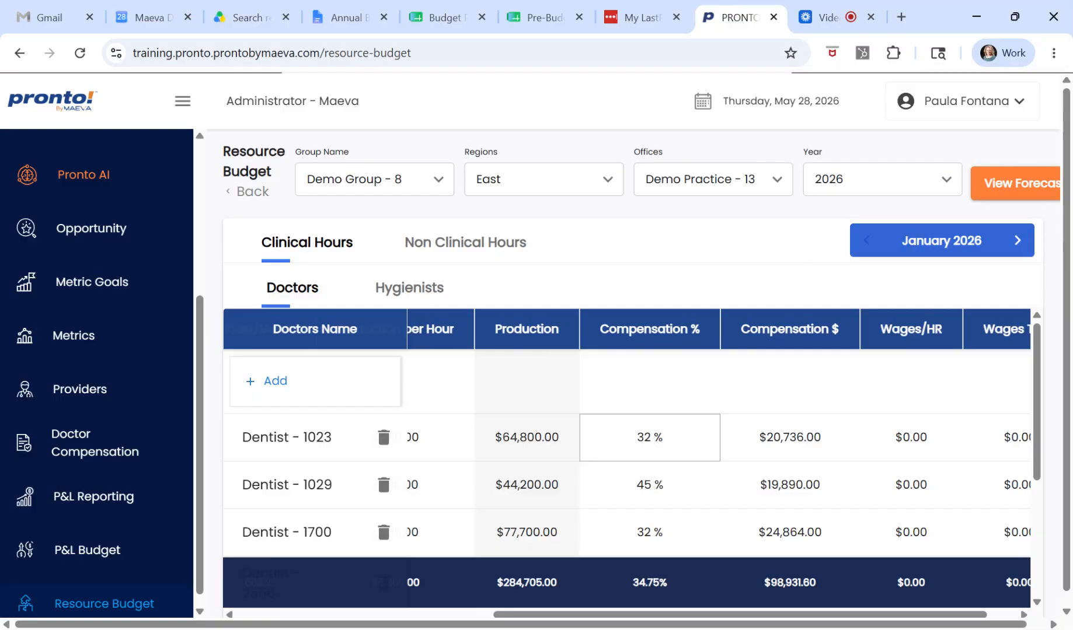
pyautogui.press('Tab')
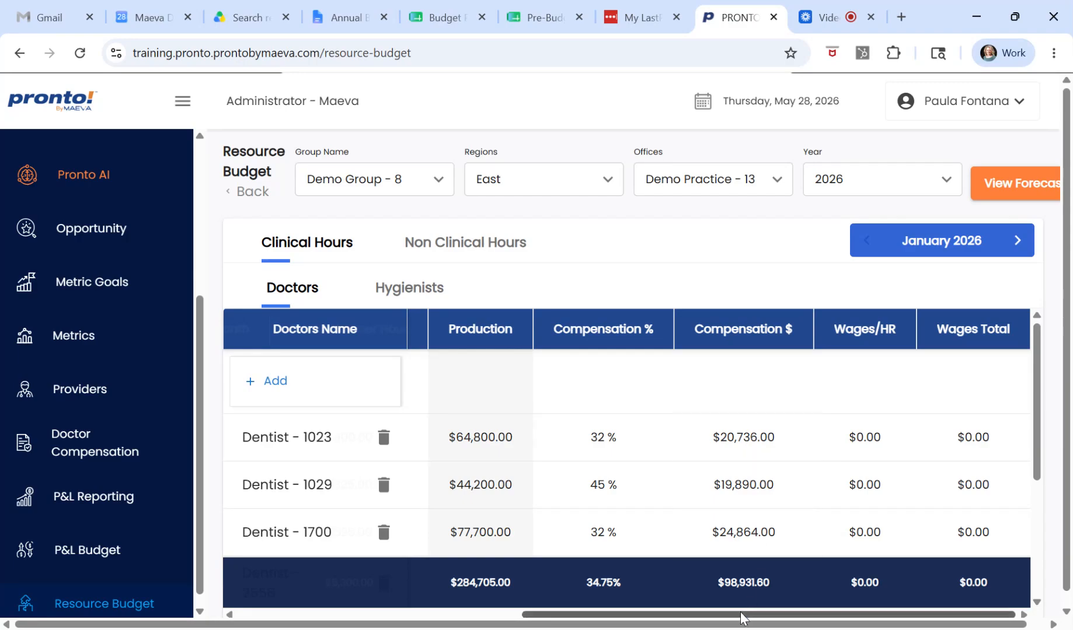
pyautogui.moveTo(740, 612); pyautogui.dragTo(495, 611)
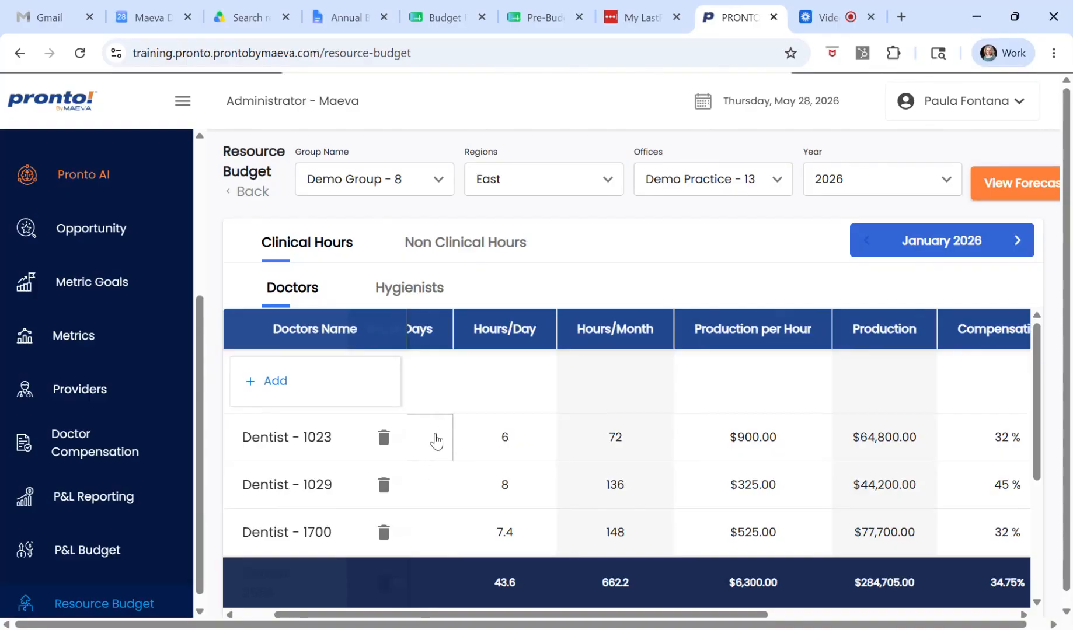
pyautogui.moveTo(564, 615); pyautogui.dragTo(473, 614)
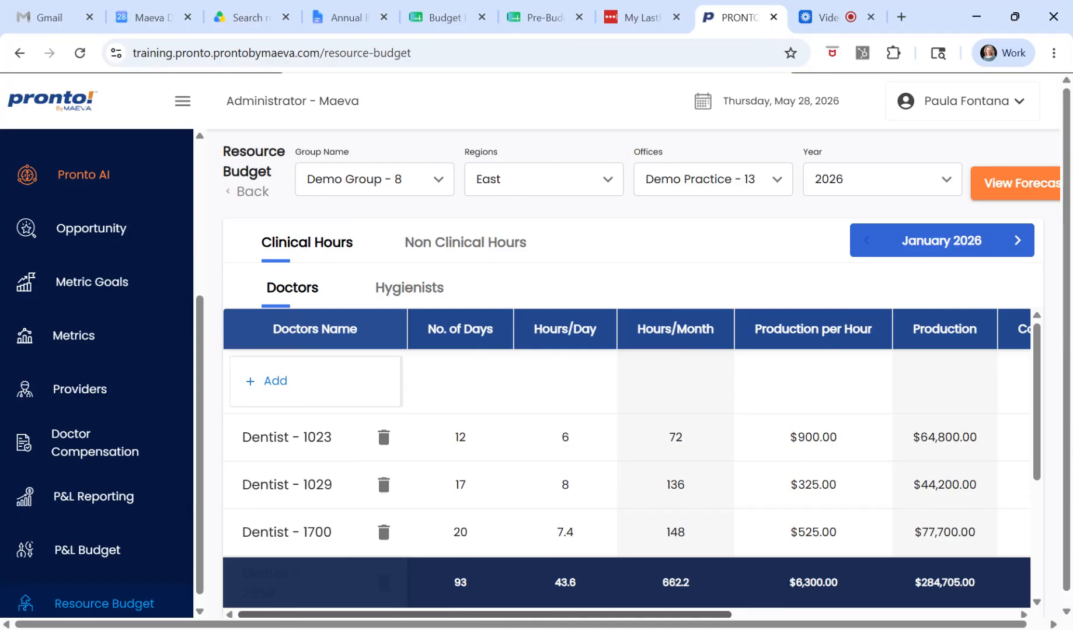
pyautogui.hscroll(4, 626, 467)
pyautogui.hscroll(2, 627, 466)
pyautogui.hscroll(1, 626, 467)
pyautogui.hscroll(6, 626, 467)
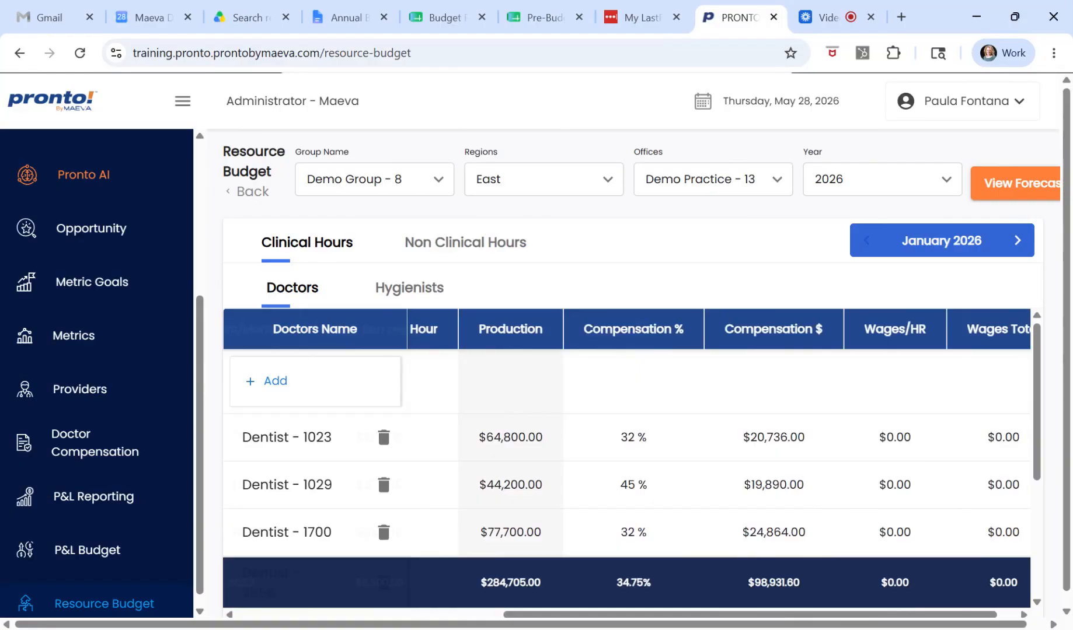
pyautogui.hscroll(1, 627, 467)
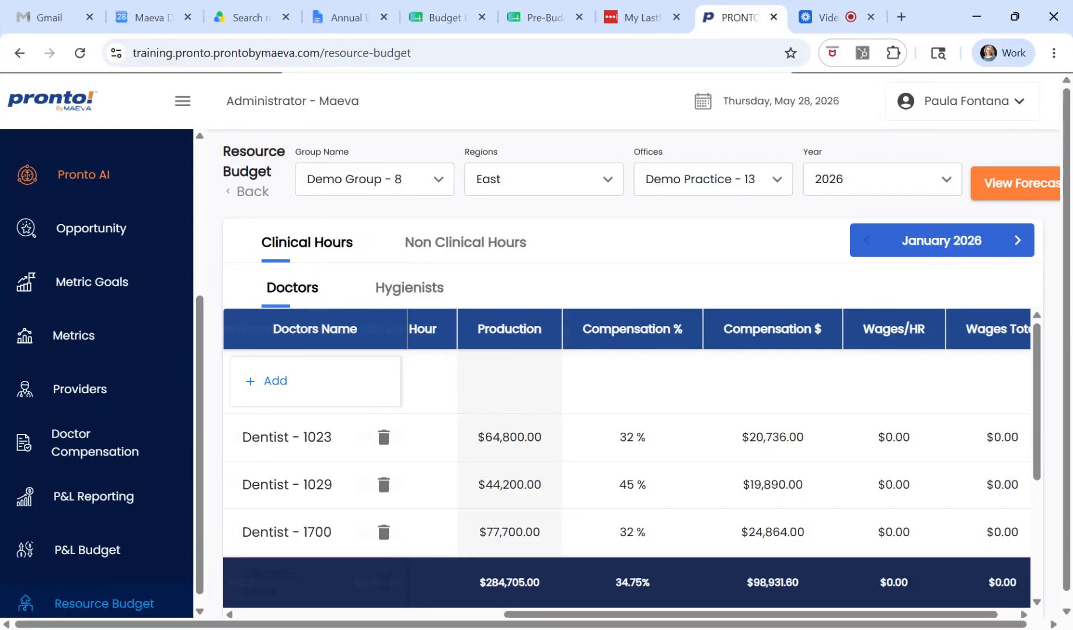
# Review the hygienists' clinical budget for February 2026, including the providers available to add and the compensation and wages columns.
pyautogui.click(1021, 248)
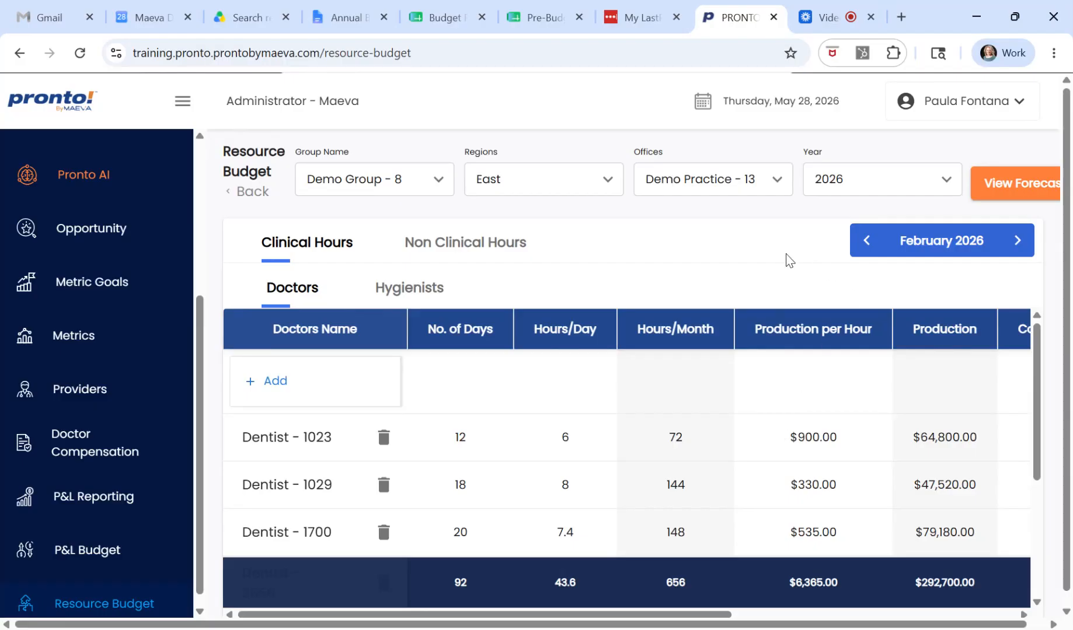
pyautogui.click(395, 300)
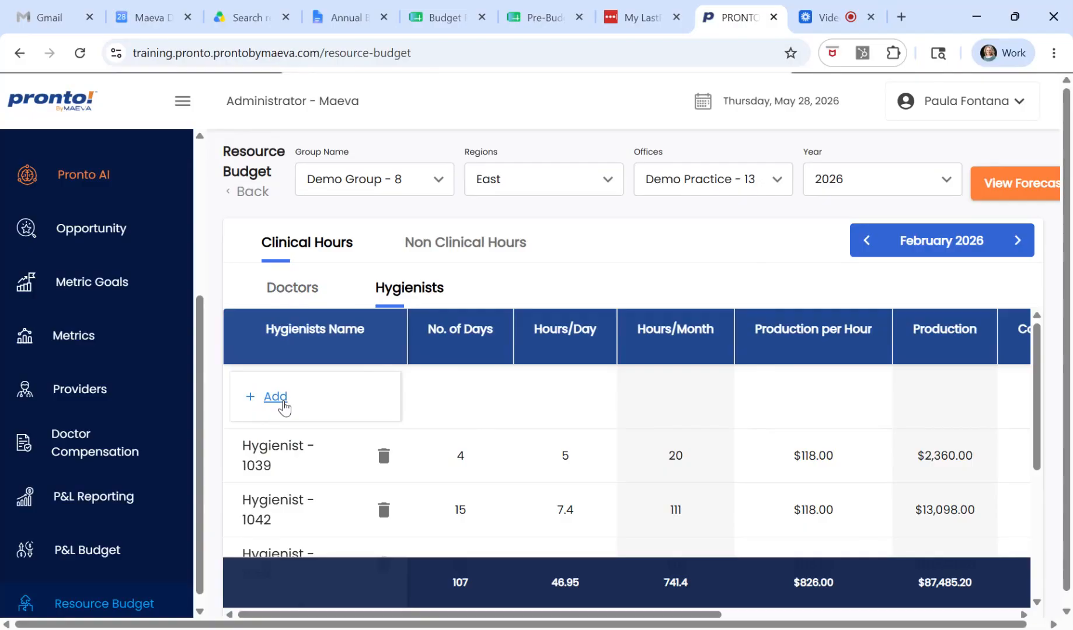
pyautogui.click(283, 407)
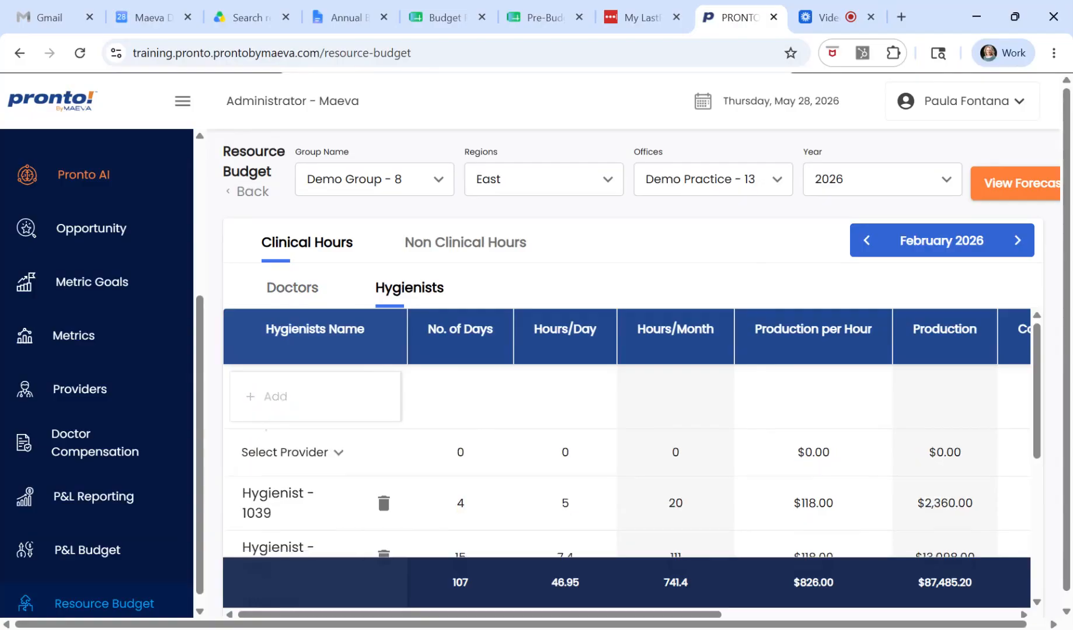
pyautogui.click(305, 463)
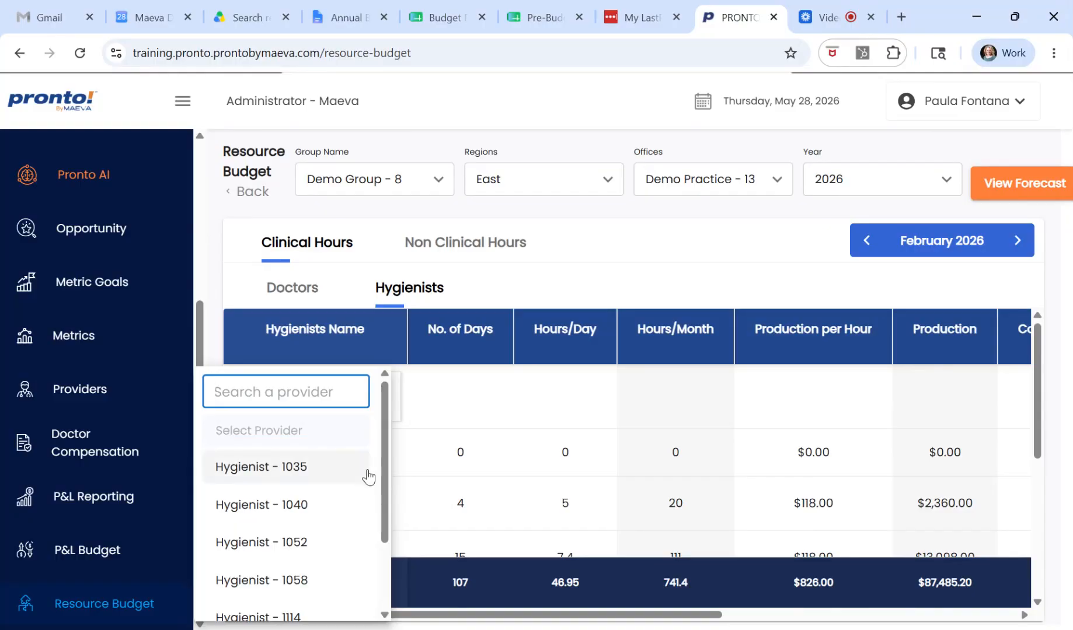
pyautogui.click(616, 272)
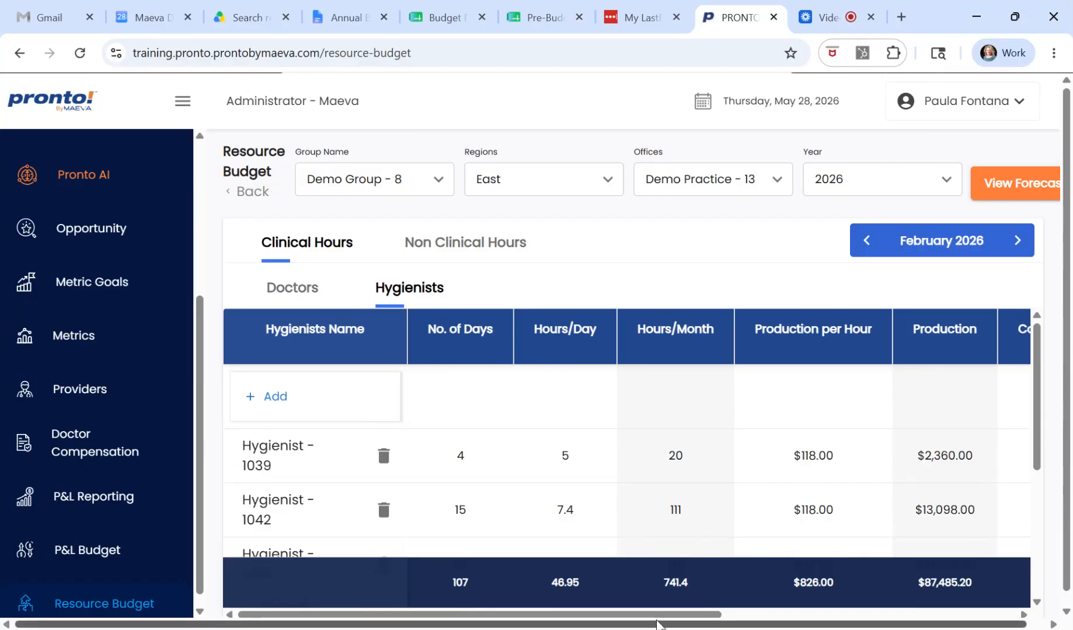
pyautogui.moveTo(658, 619); pyautogui.dragTo(953, 619)
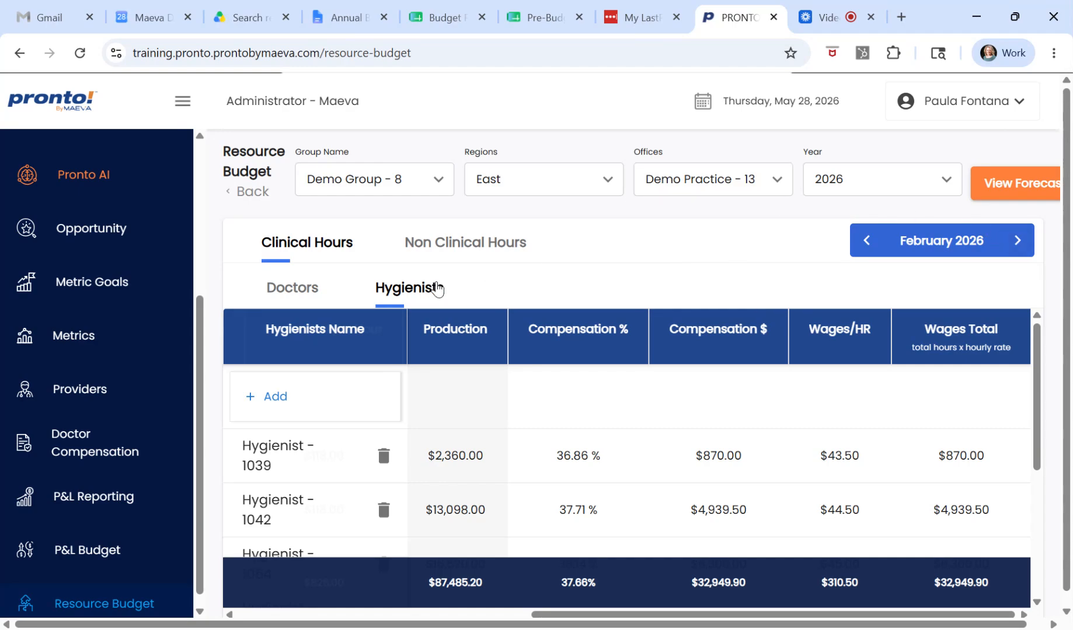
# Review the non-clinical hours for January 2026, including the role category options of the first employee and the wages columns.
pyautogui.click(454, 248)
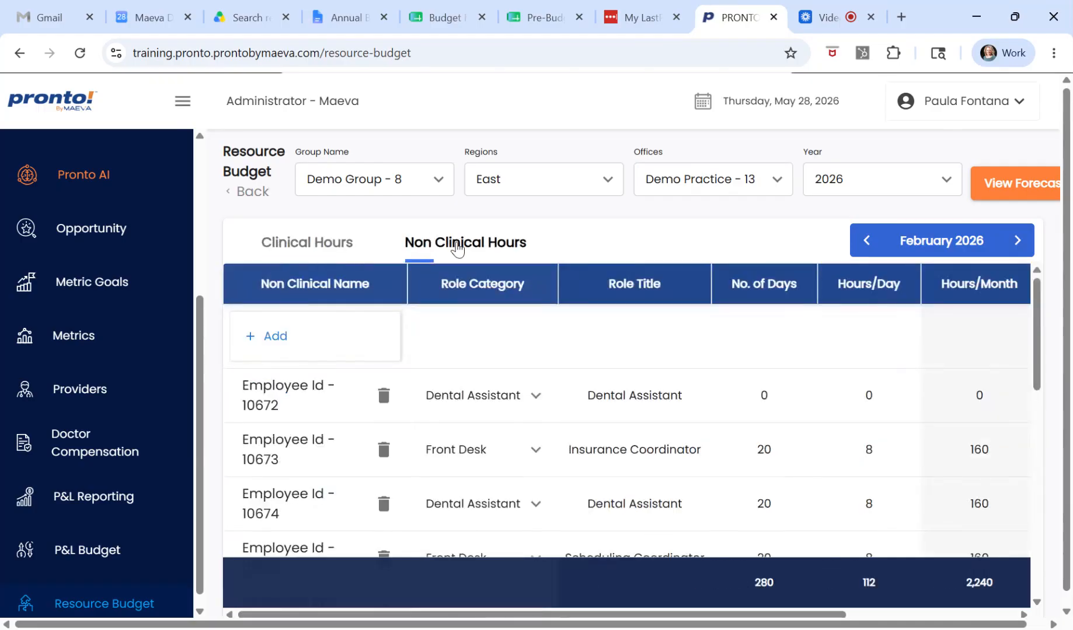
pyautogui.click(856, 249)
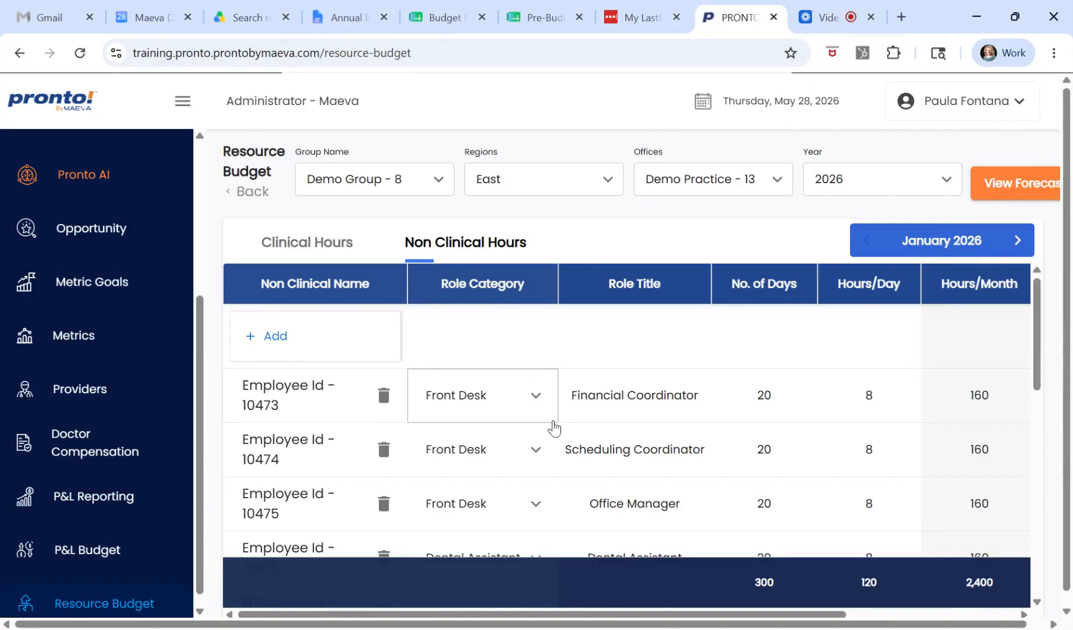
pyautogui.click(536, 398)
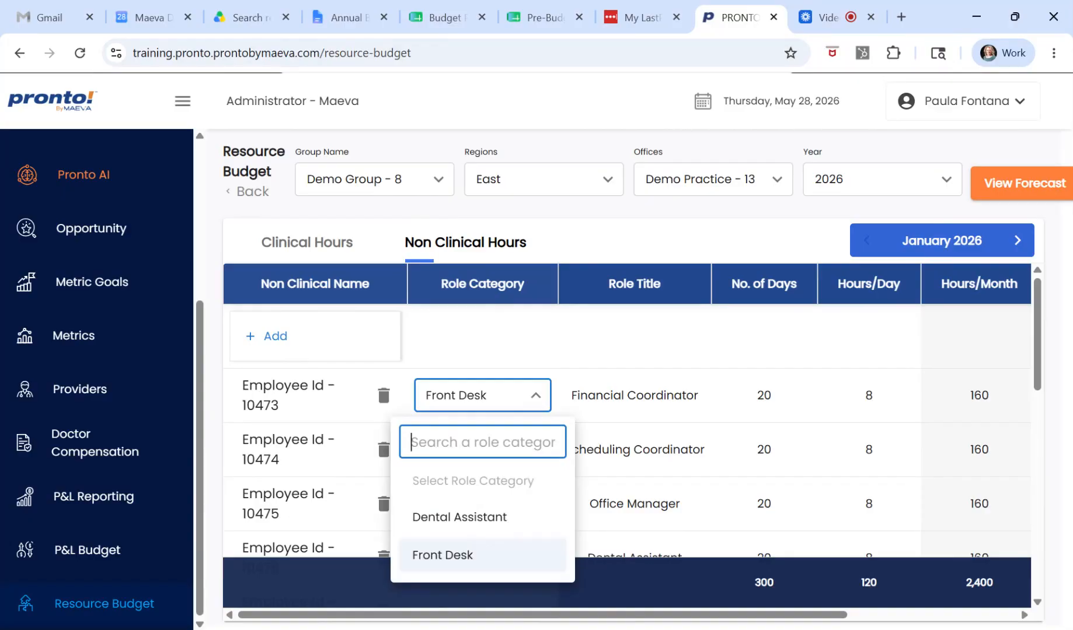
pyautogui.click(651, 339)
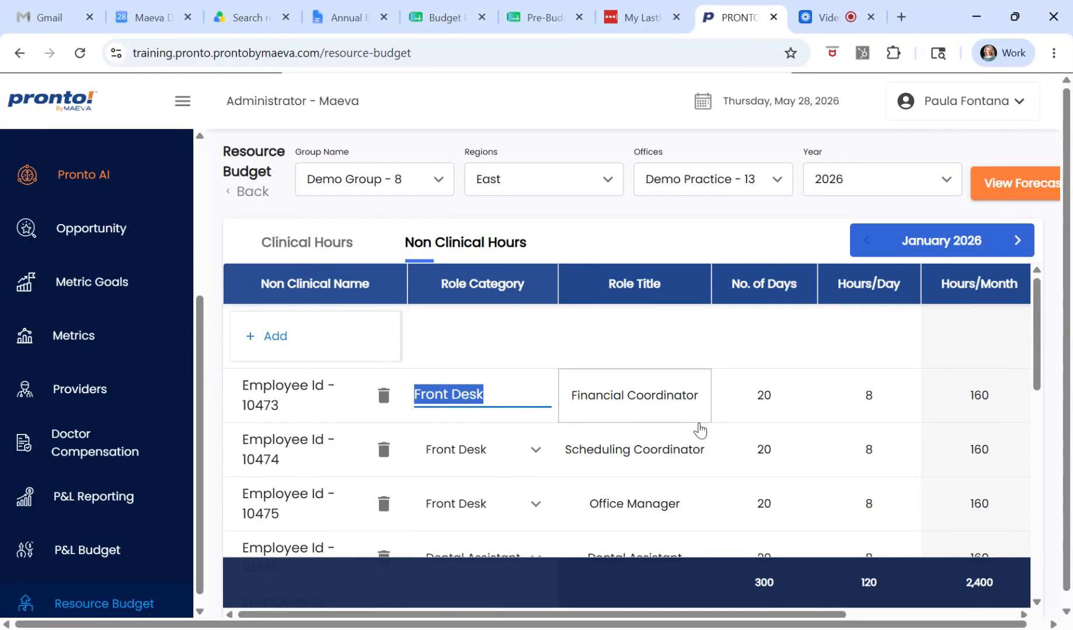
pyautogui.moveTo(789, 615); pyautogui.dragTo(889, 625)
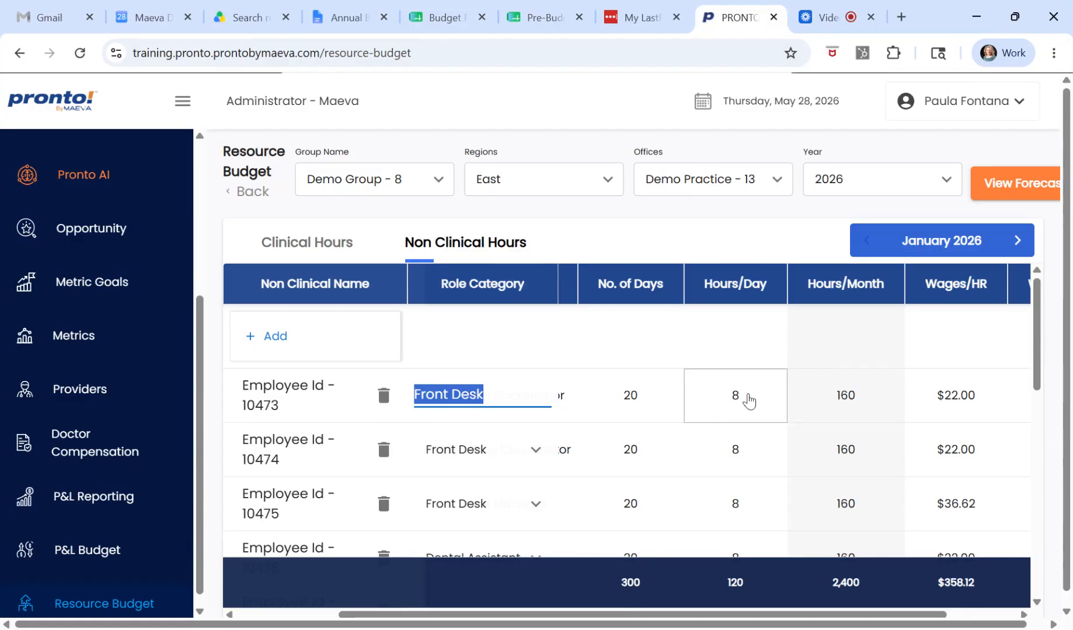
pyautogui.moveTo(795, 614); pyautogui.dragTo(864, 615)
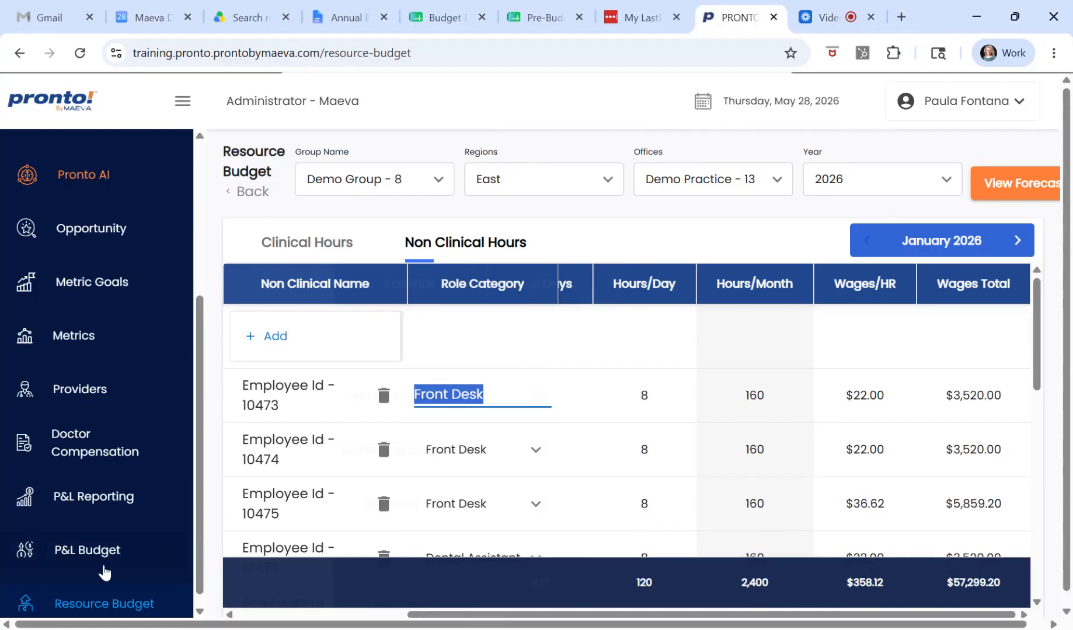
# Open the 2026 P&L Budget of Demo Group - 8 for the class Demo Practice - 13.
pyautogui.click(102, 556)
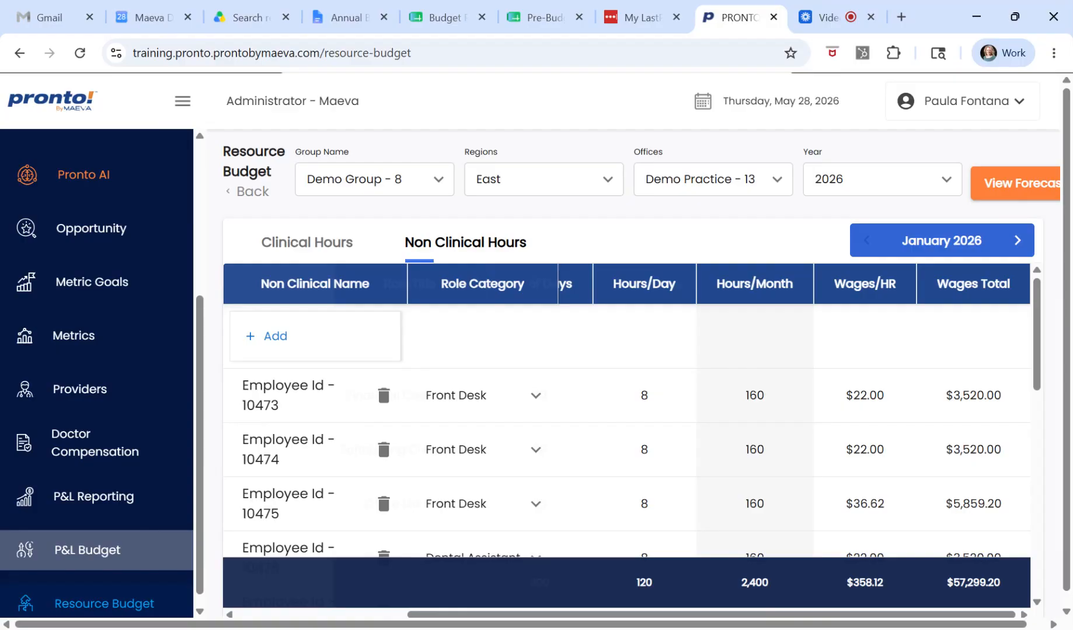
pyautogui.click(101, 556)
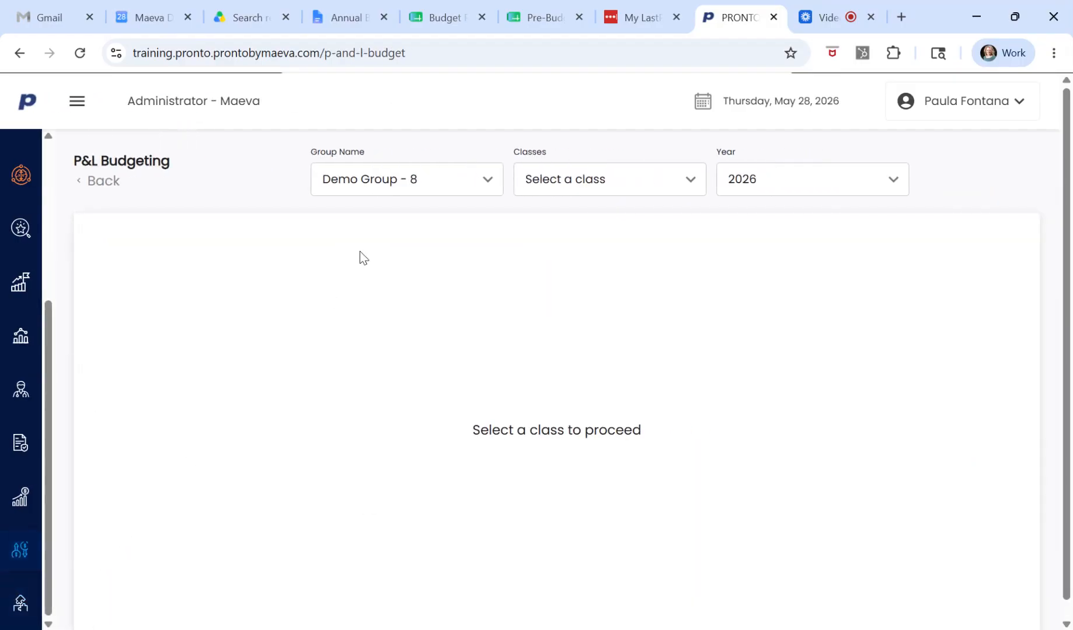
pyautogui.click(596, 199)
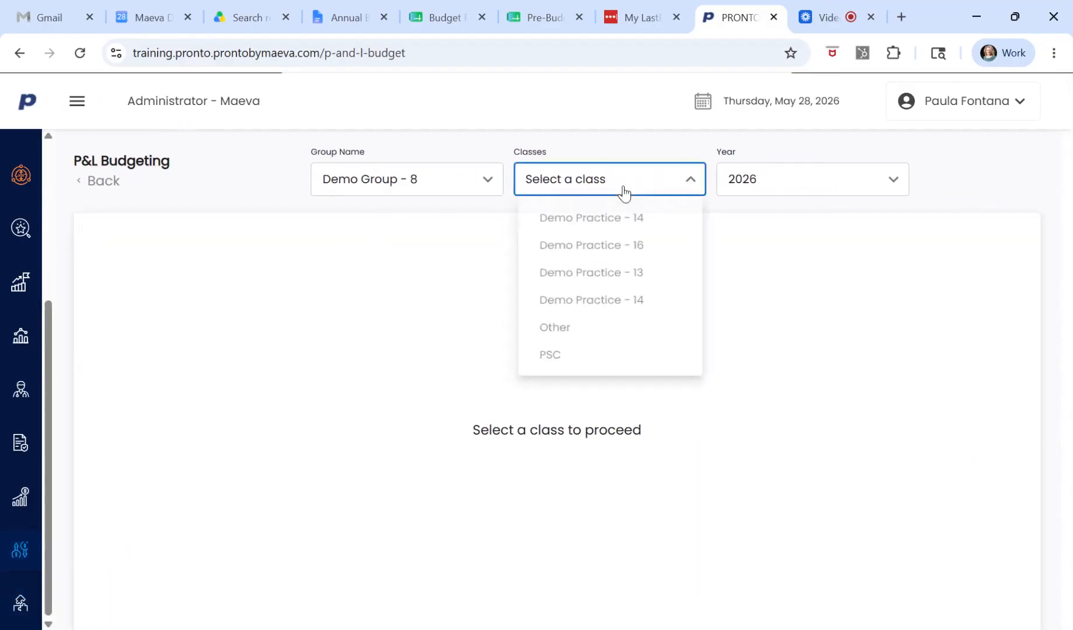
pyautogui.click(643, 281)
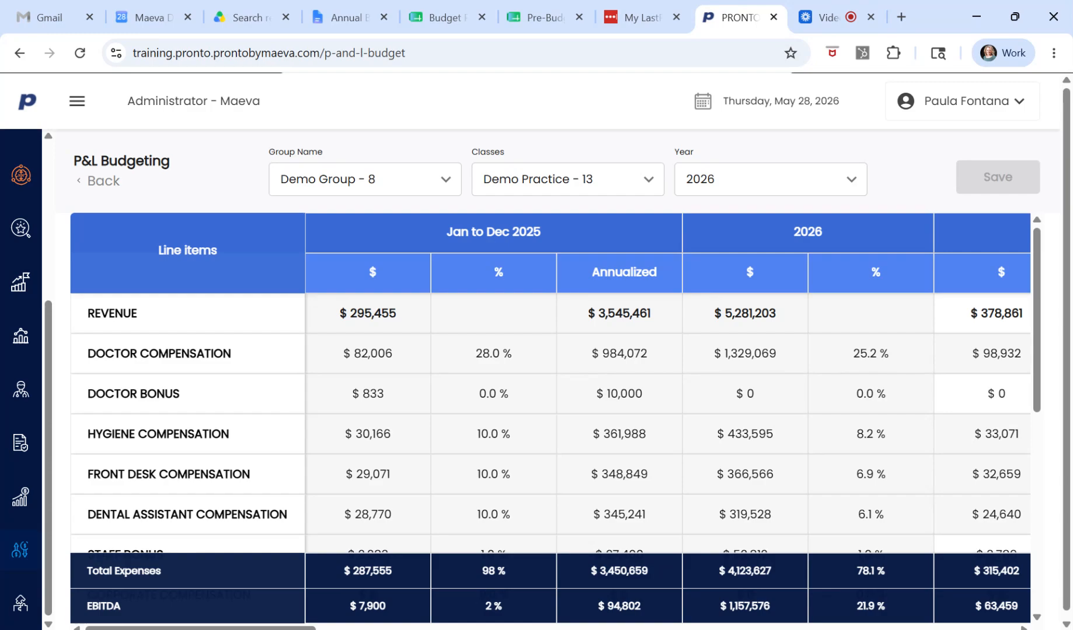
# Examine the 2025 doctor compensation and the 2026 revenue, doctor compensation and hygiene compensation amounts in the P&L budget.
pyautogui.moveTo(393, 354); pyautogui.dragTo(342, 354)
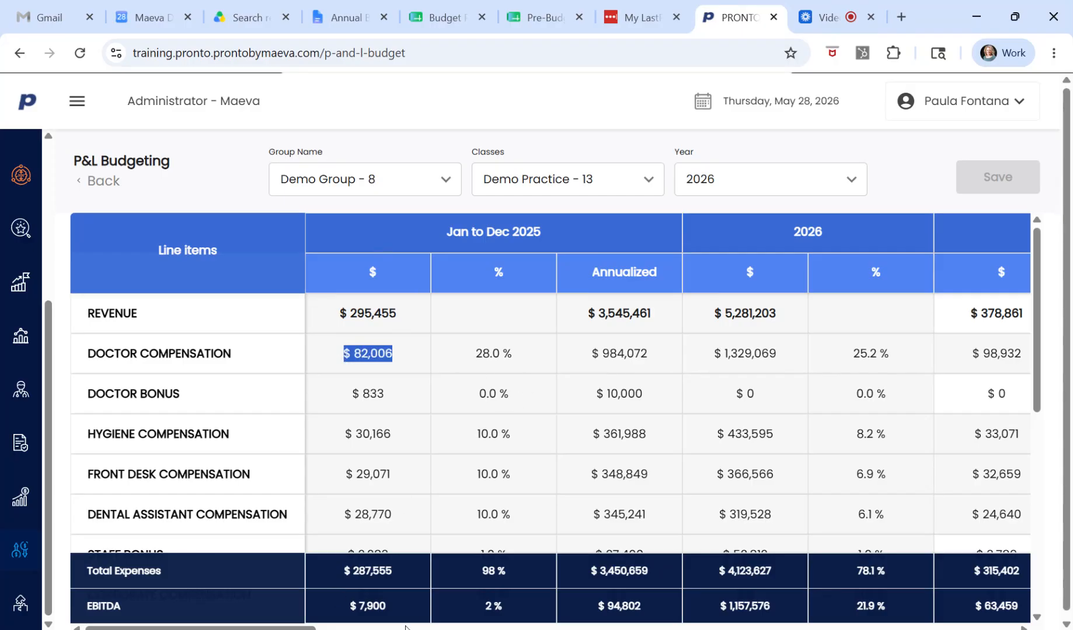
pyautogui.moveTo(286, 629); pyautogui.dragTo(360, 629)
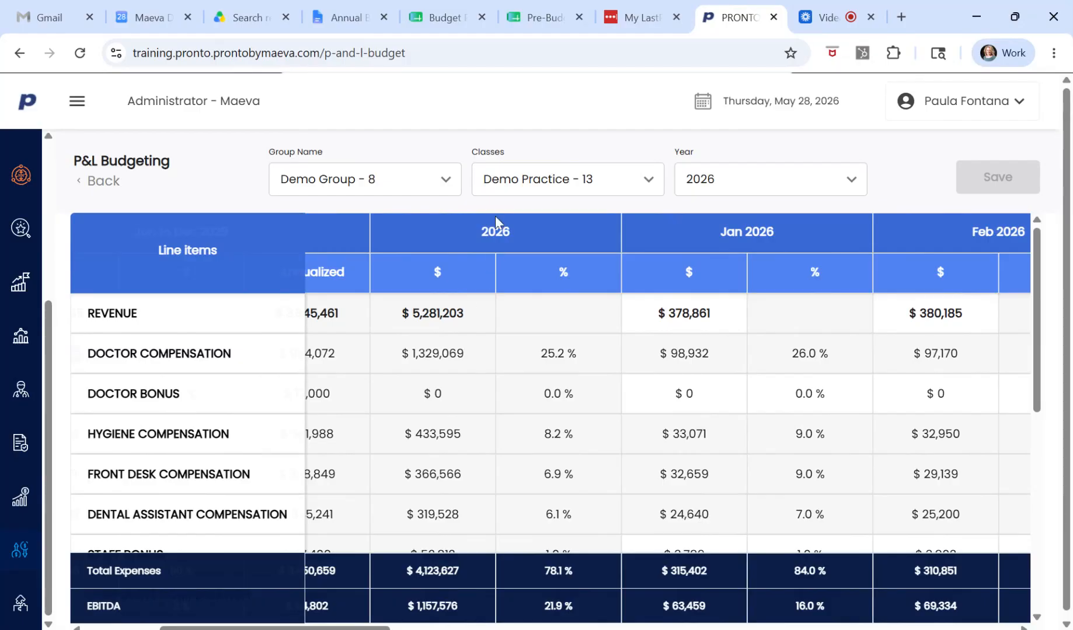
pyautogui.moveTo(517, 234); pyautogui.dragTo(476, 229)
pyautogui.moveTo(476, 318); pyautogui.dragTo(402, 314)
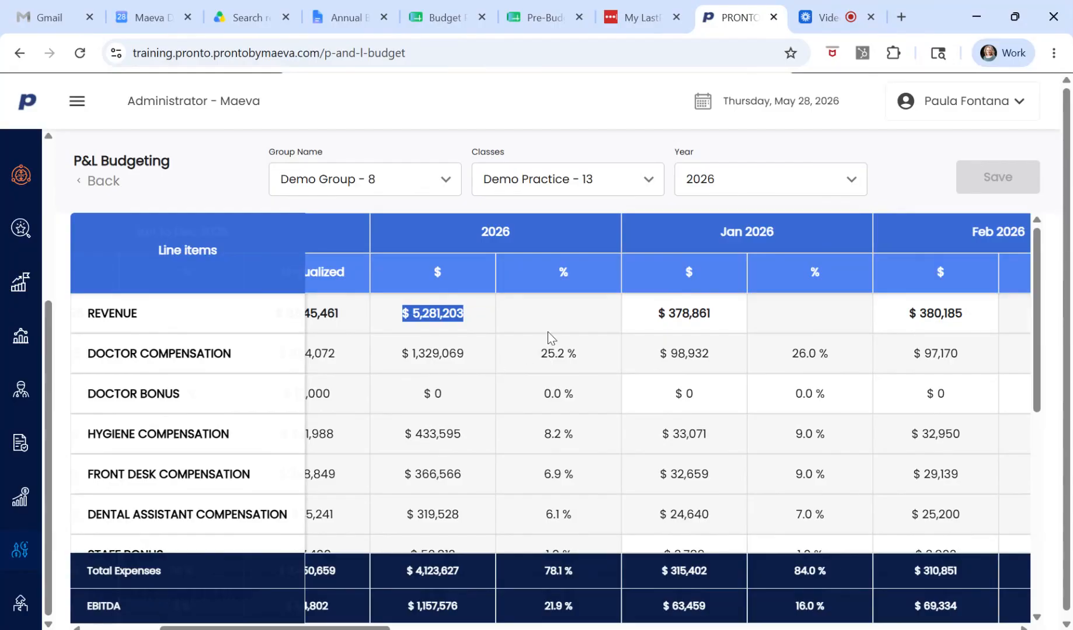
pyautogui.moveTo(469, 353); pyautogui.dragTo(399, 353)
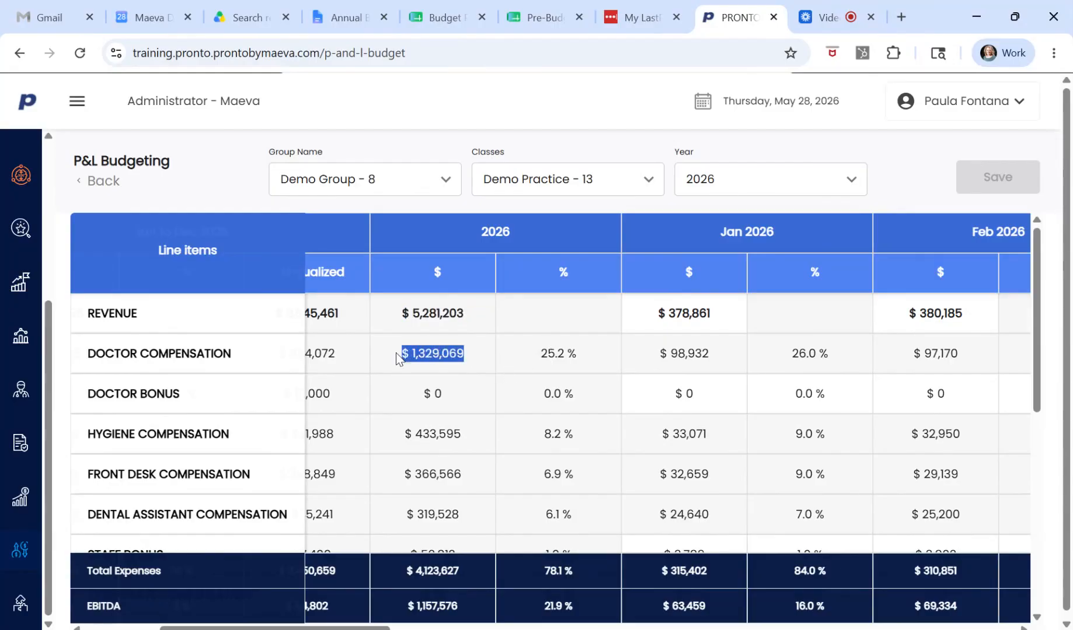
pyautogui.moveTo(468, 436); pyautogui.dragTo(402, 444)
pyautogui.scroll(-2, 450, 488)
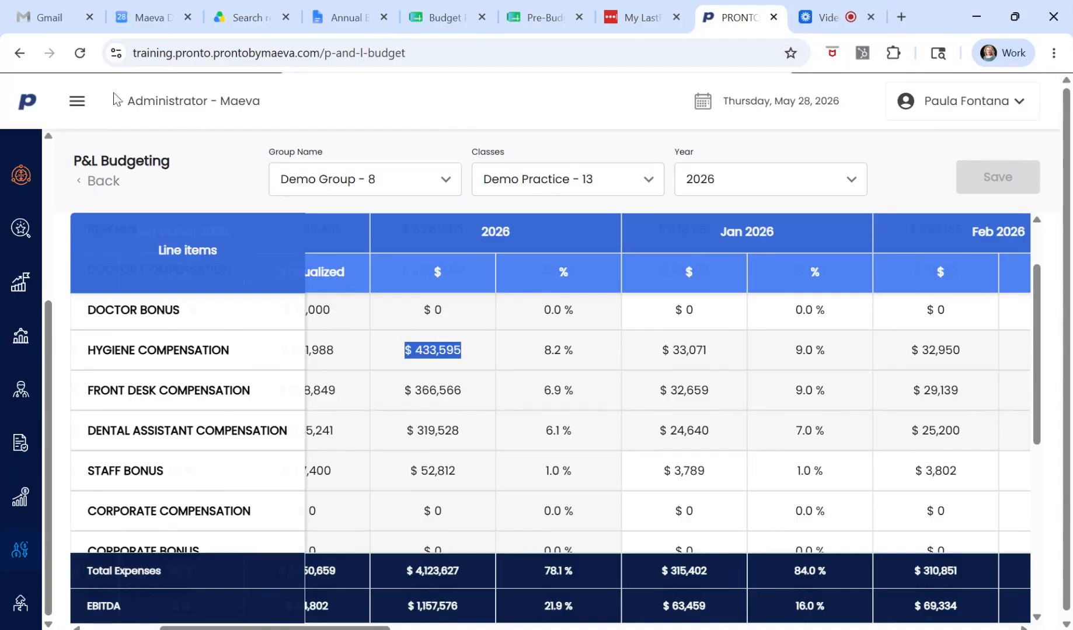
# Return to the Resource Budget page for Demo Practice - 13.
pyautogui.click(73, 109)
pyautogui.click(92, 607)
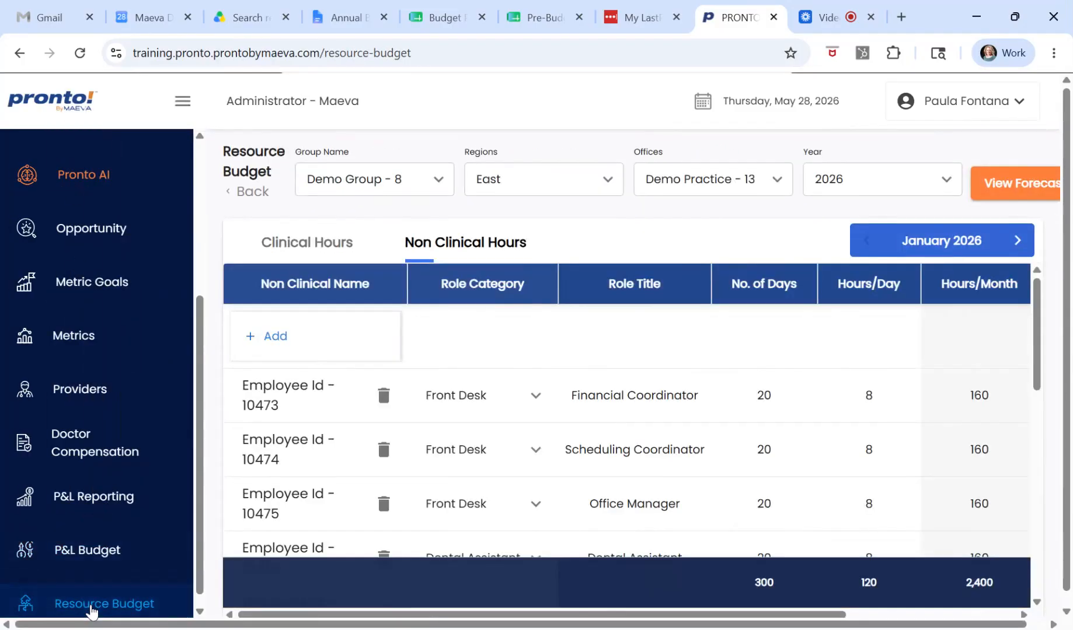